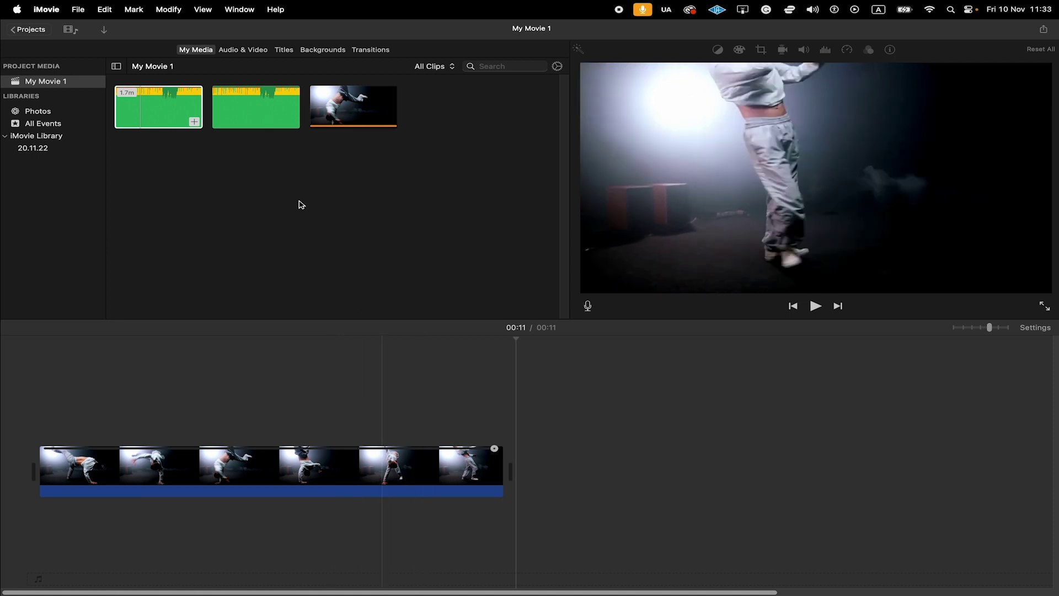
Place the Calm Melodic Electronica track beneath the breakdance clip and zoom out the timeline
{"action": "left_click", "coordinate": [203, 51]}
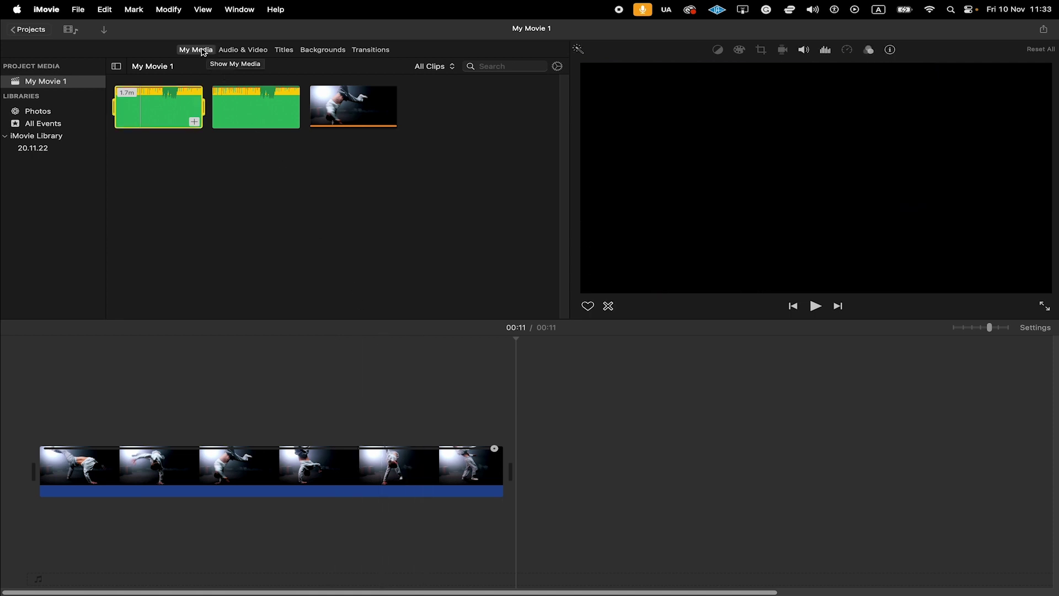
{"action": "mouse_move", "coordinate": [148, 112]}
{"action": "left_mouse_down"}
{"action": "mouse_move", "coordinate": [83, 399]}
{"action": "mouse_move", "coordinate": [43, 520]}
{"action": "left_mouse_up"}
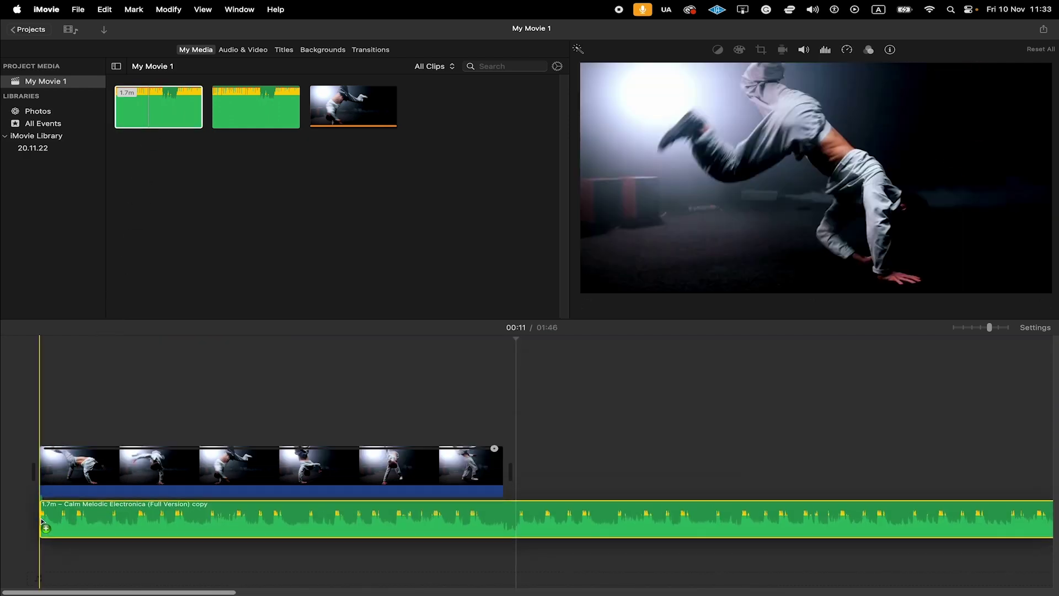
{"action": "key", "text": "super+minus"}
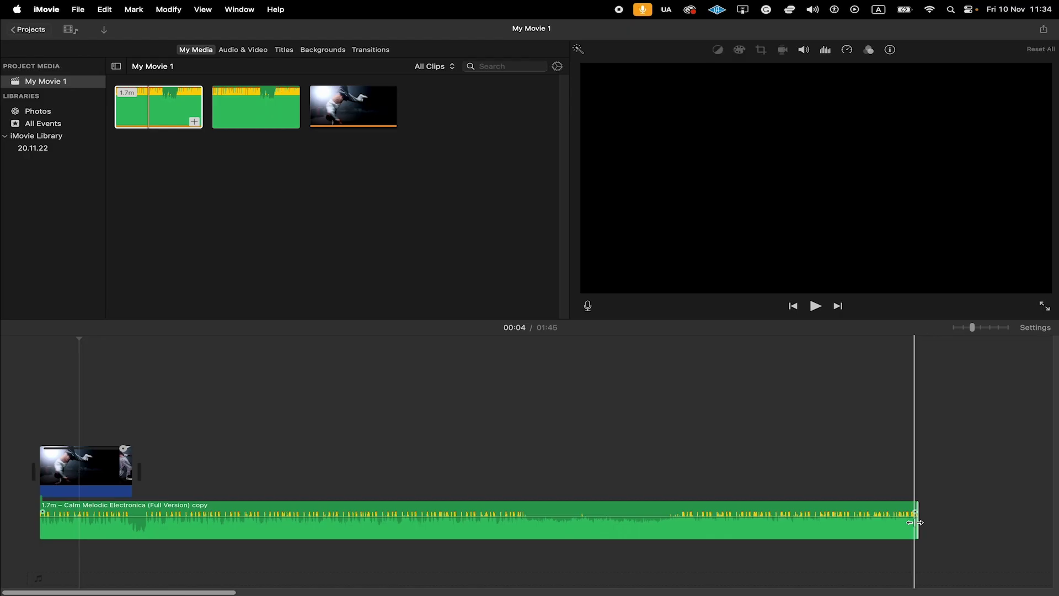
Shorten the music track to end with the breakdance clip, at about 11 seconds
{"action": "left_click_drag", "start_coordinate": [917, 521], "coordinate": [143, 527]}
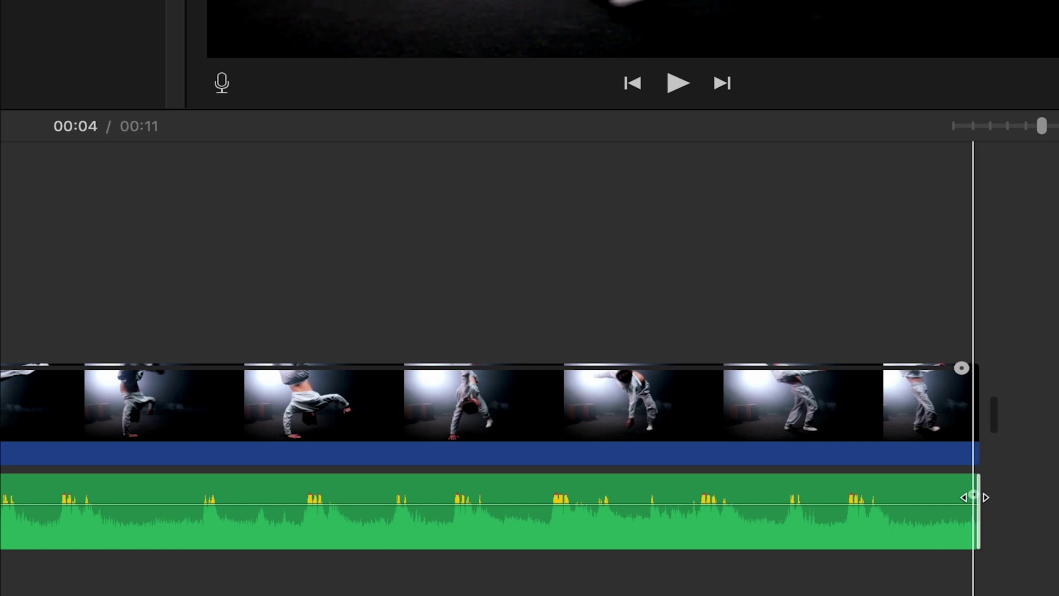
Add a fade-out to the end of the music track, then lengthen it slightly
{"action": "left_click_drag", "start_coordinate": [973, 495], "coordinate": [860, 495]}
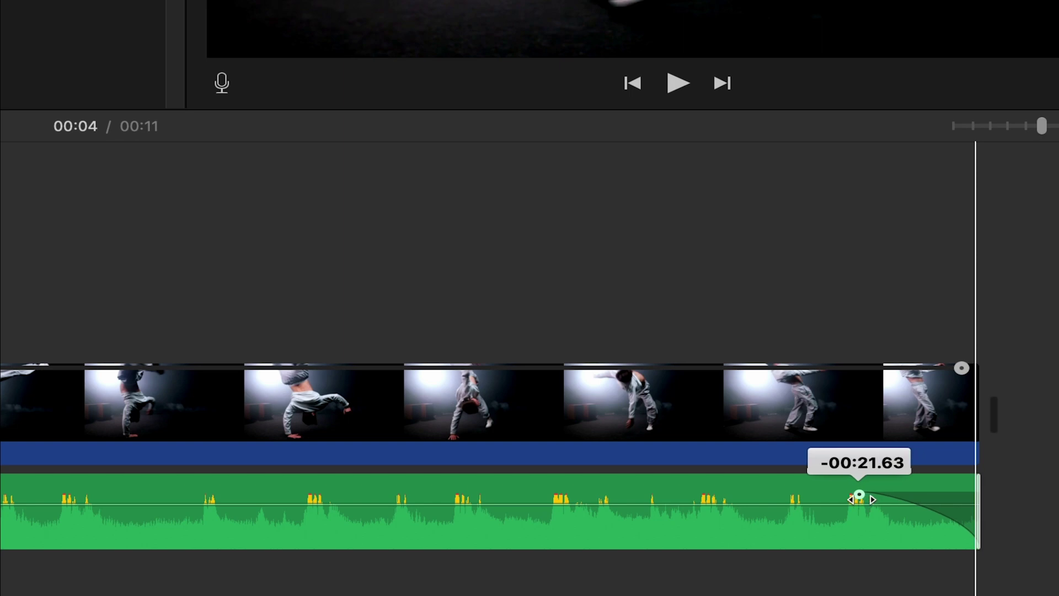
{"action": "left_click_drag", "start_coordinate": [860, 495], "coordinate": [840, 496]}
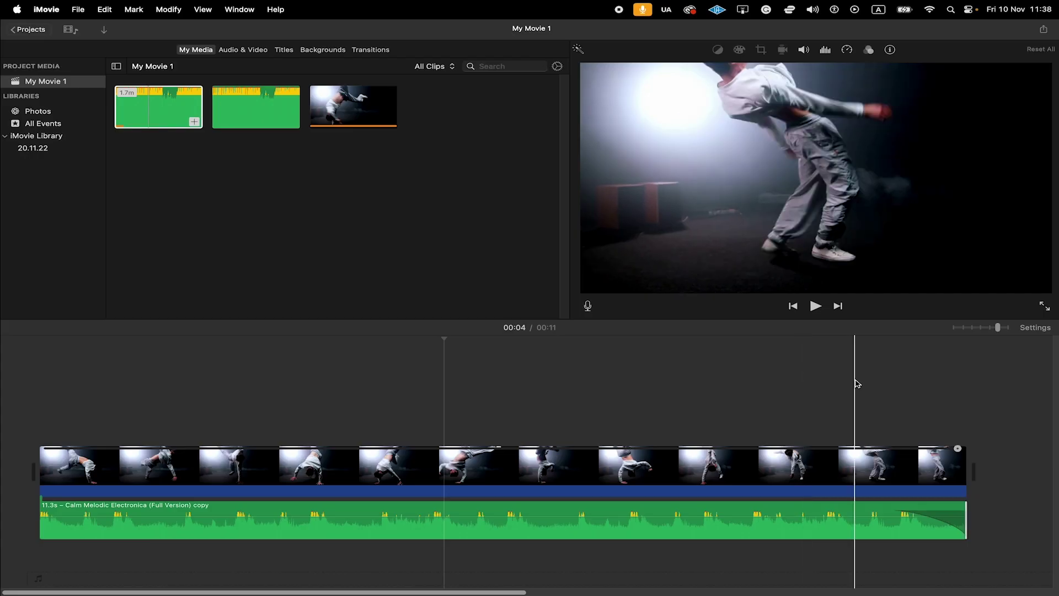
Preview the ending from about 00:09, then extend the music fade-out further back
{"action": "left_click", "coordinate": [807, 379]}
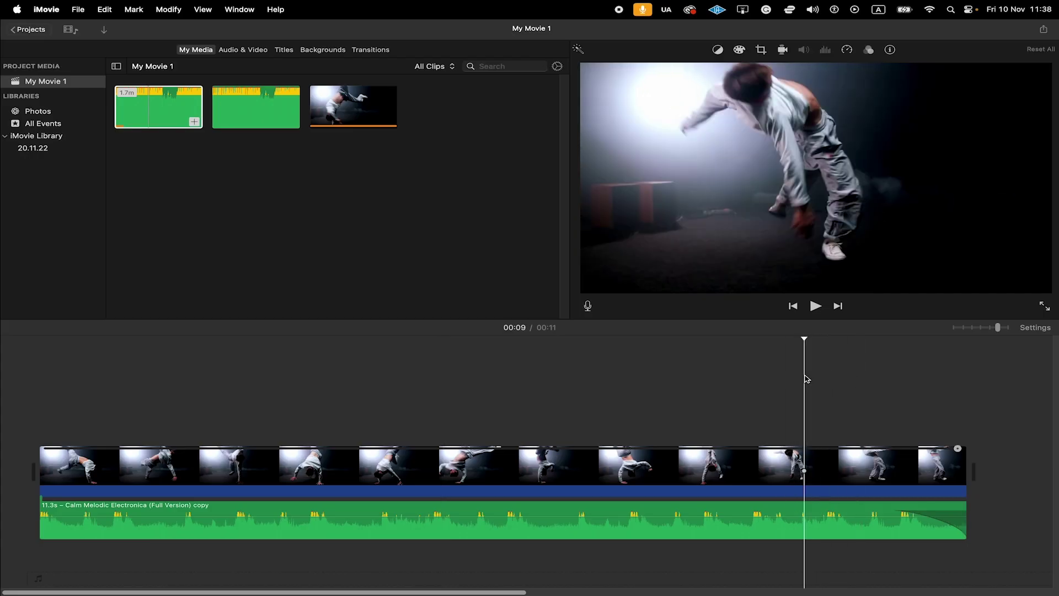
{"action": "key", "text": "space"}
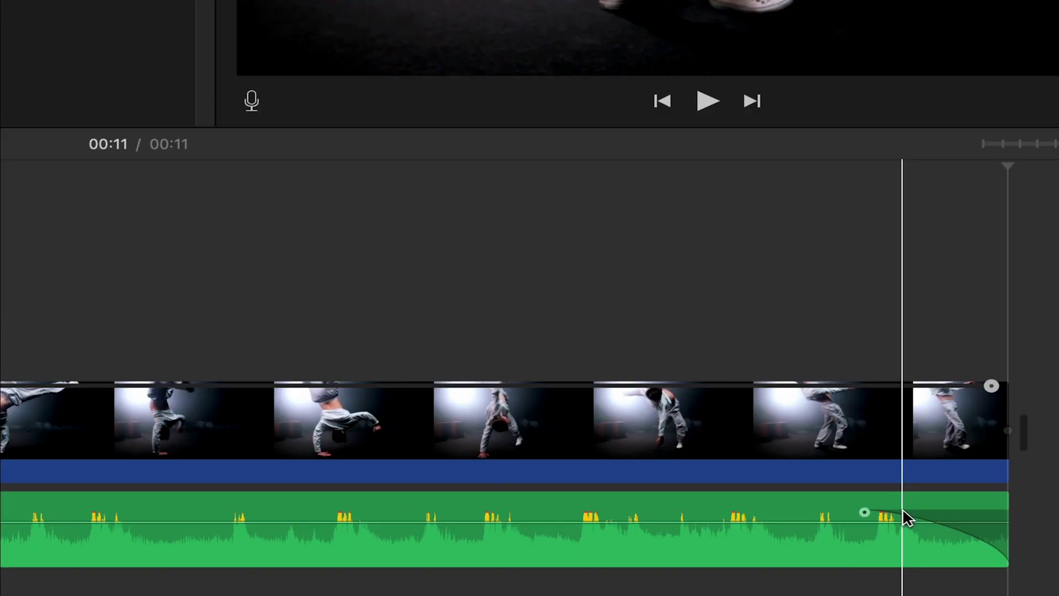
{"action": "left_click", "coordinate": [860, 511]}
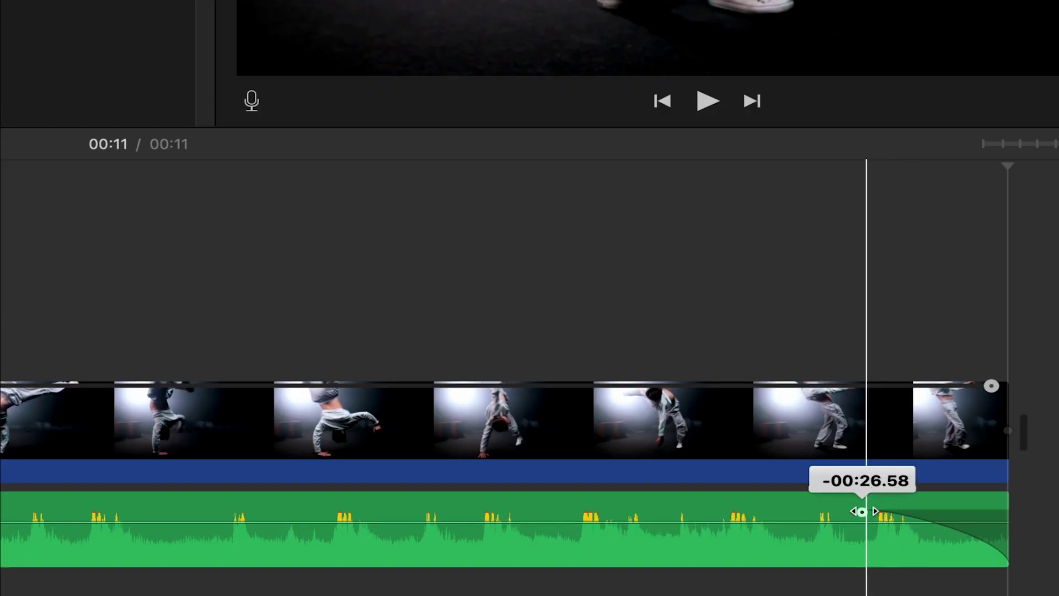
{"action": "left_click_drag", "start_coordinate": [861, 511], "coordinate": [768, 512]}
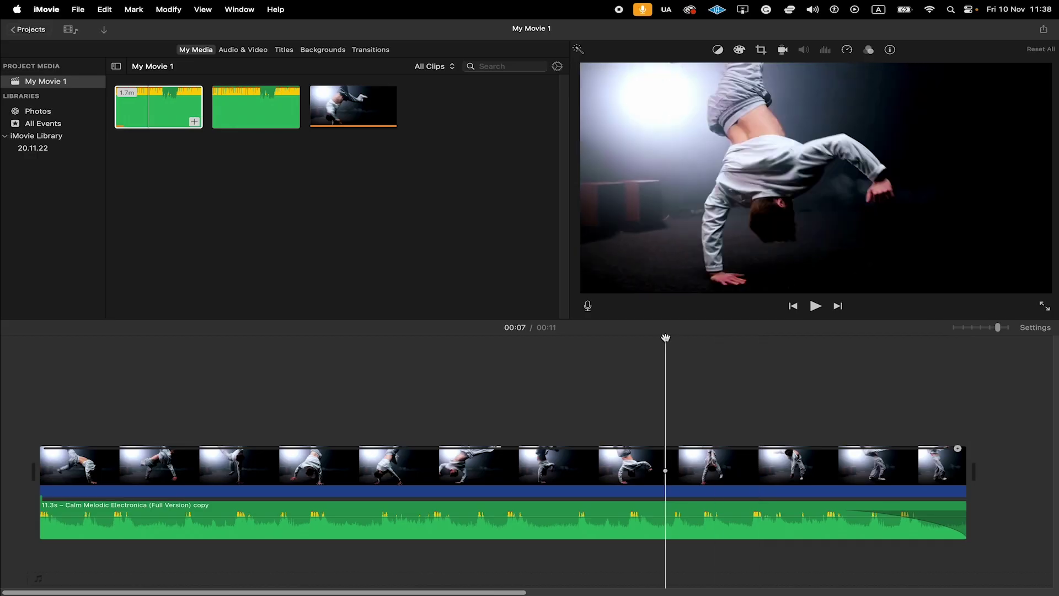
{"action": "key", "text": "space"}
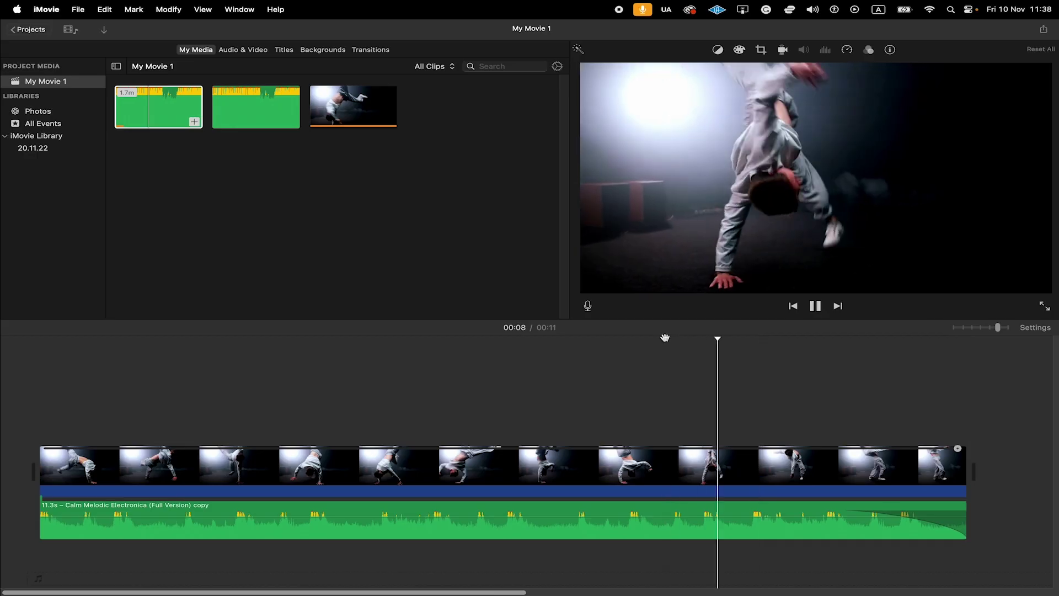